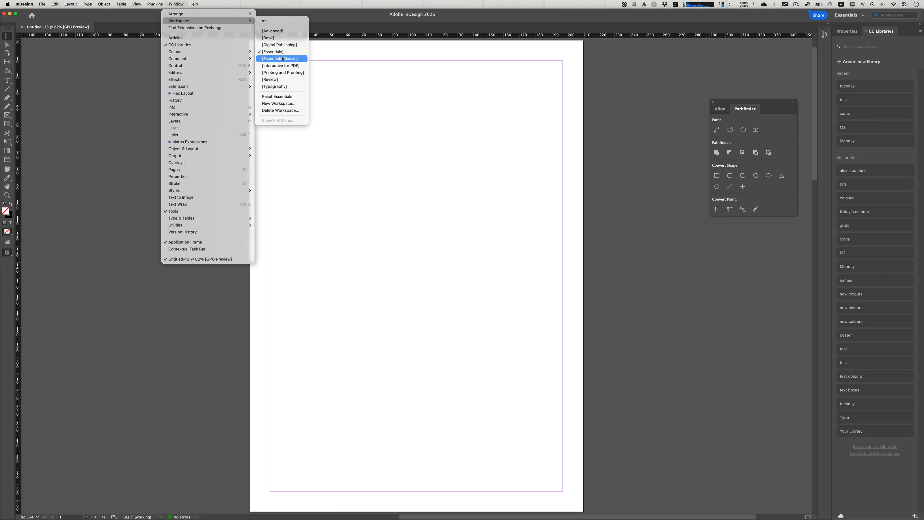
# Step: Switch to the Essentials Classic workspace, move the Pages panel clear of the page and open the spread of pages 2-3
pyautogui.click(281, 53)
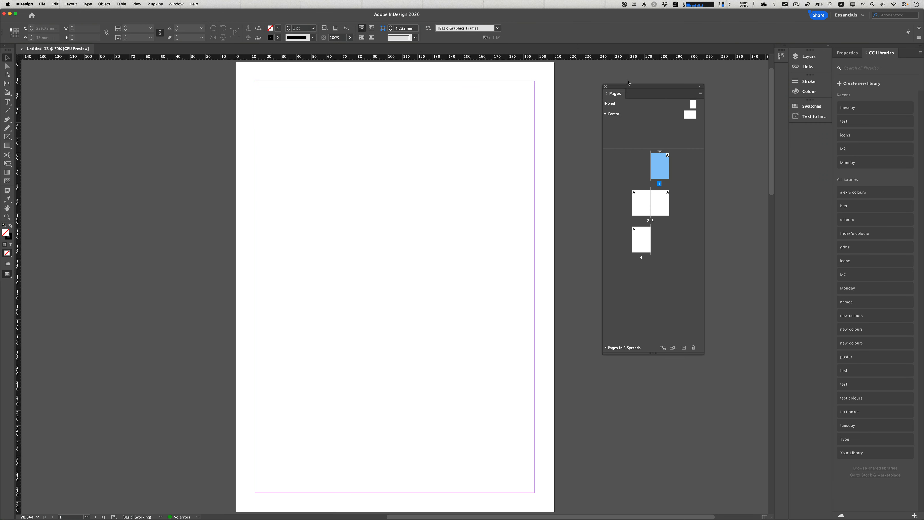
pyautogui.moveTo(626, 89); pyautogui.dragTo(661, 88)
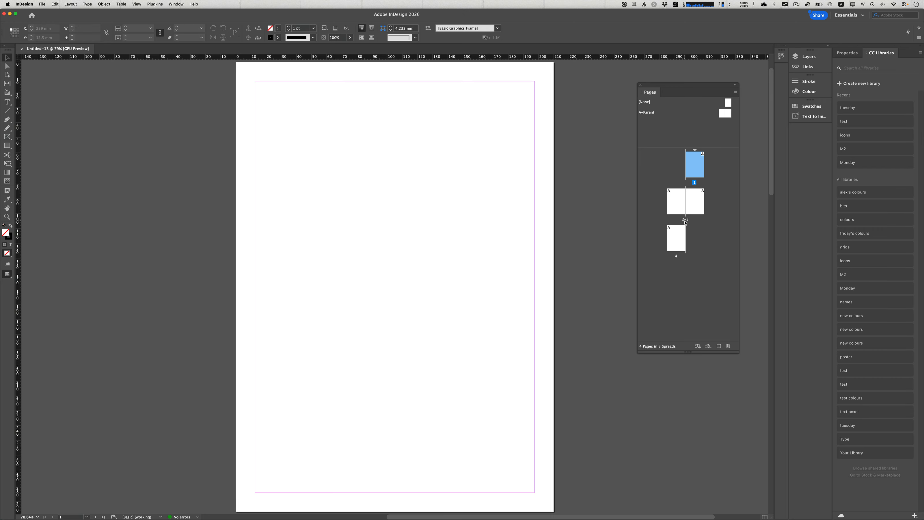
pyautogui.doubleClick(689, 222)
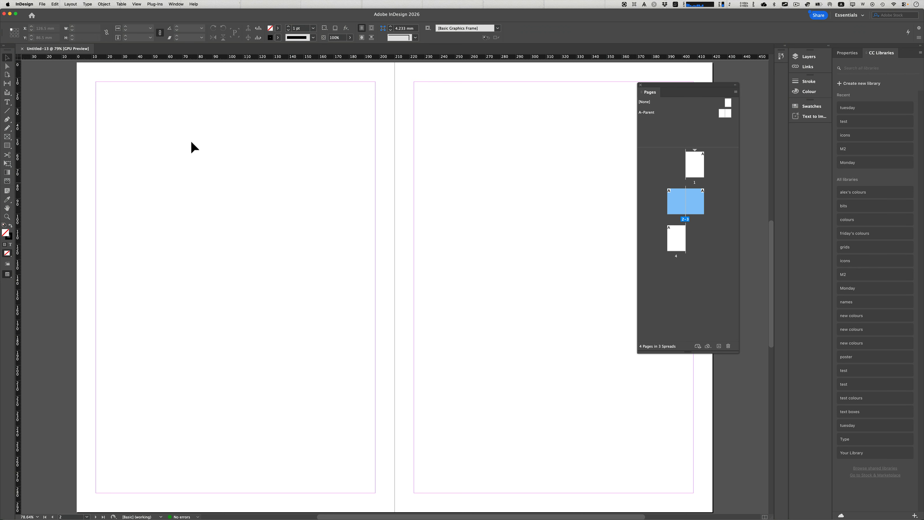
# Step: Set up ruler guides fitted to the page on spread 2-3 with 10 rows and 10 columns
pyautogui.click(70, 4)
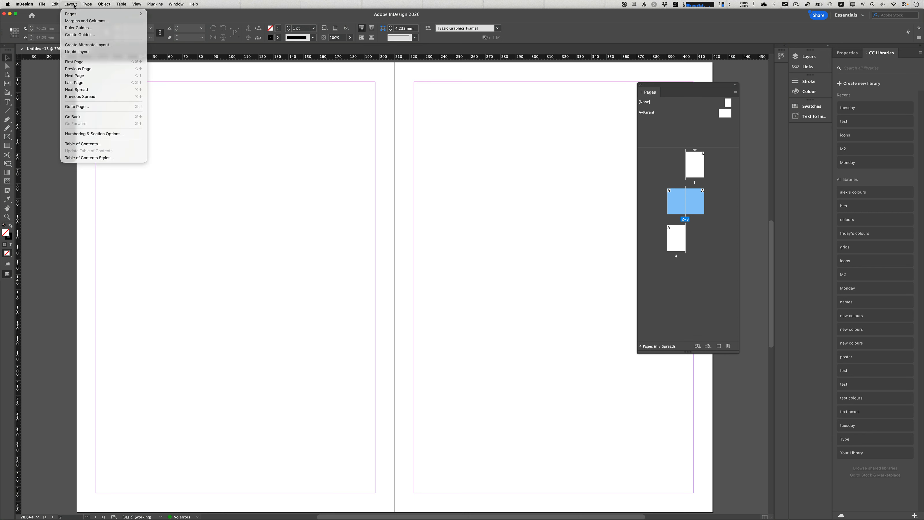
pyautogui.click(90, 35)
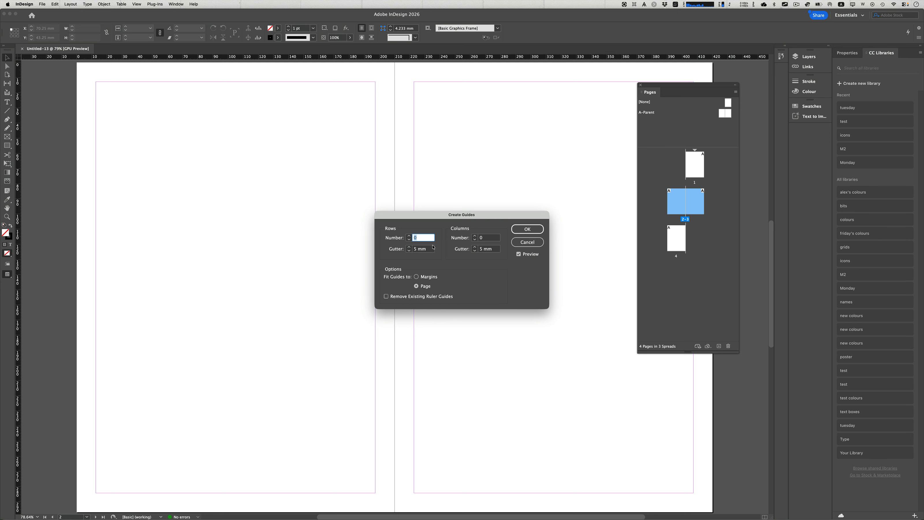
pyautogui.write('10')
pyautogui.press('Tab')
pyautogui.press('Tab')
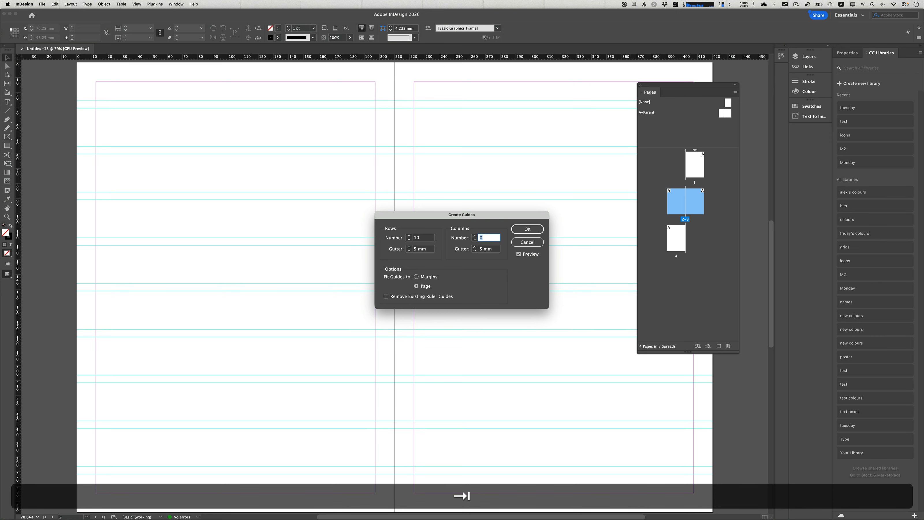
pyautogui.write('10')
pyautogui.press('Tab')
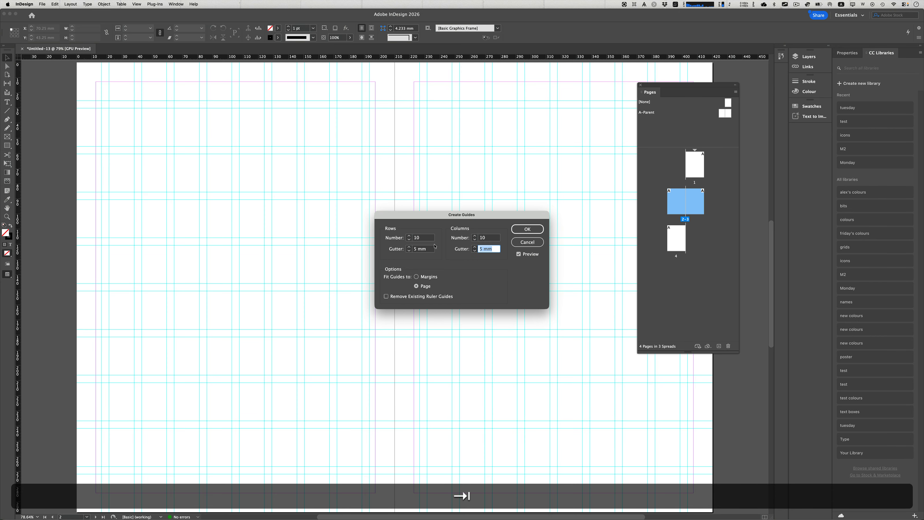
# Step: Set the column and row gutters to 0 mm and create the guides
pyautogui.click(476, 251)
pyautogui.click(475, 251)
pyautogui.click(476, 251)
pyautogui.click(475, 252)
pyautogui.click(476, 251)
pyautogui.click(476, 251)
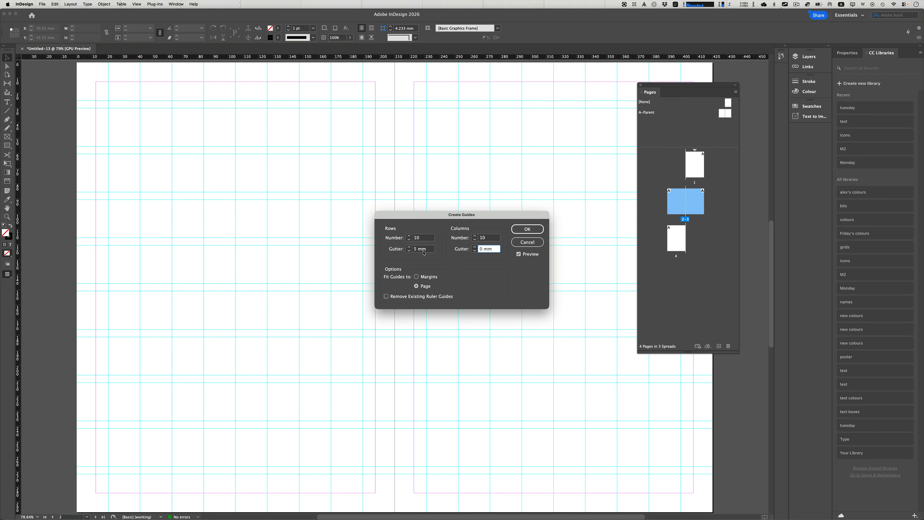
pyautogui.click(409, 251)
pyautogui.click(409, 251)
pyautogui.click(409, 251)
pyautogui.click(409, 250)
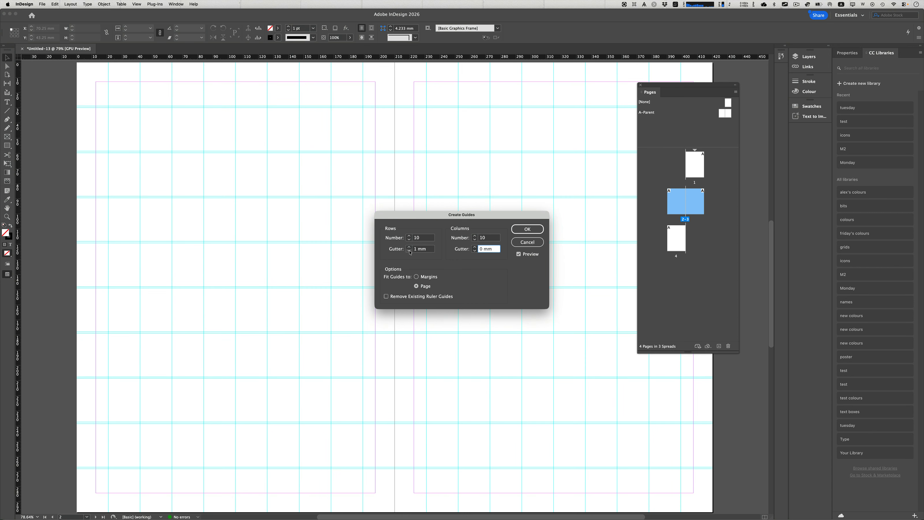
pyautogui.click(409, 250)
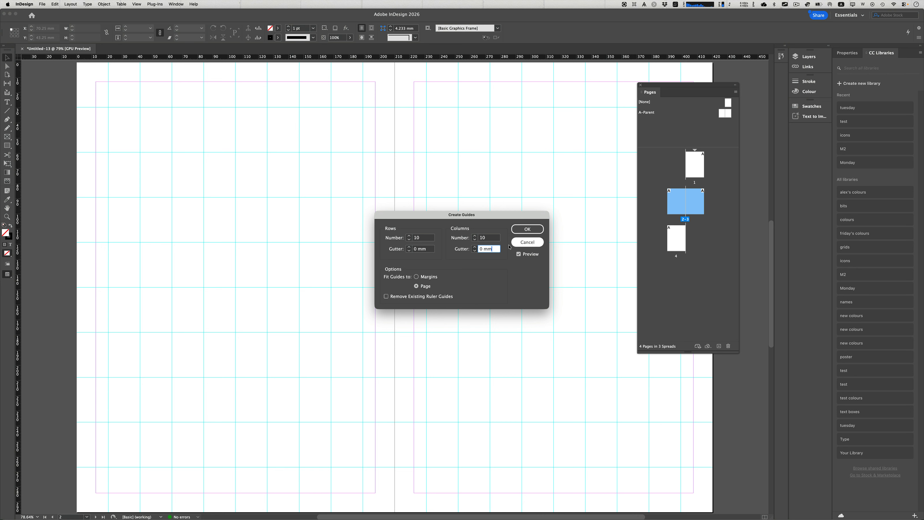
pyautogui.click(527, 229)
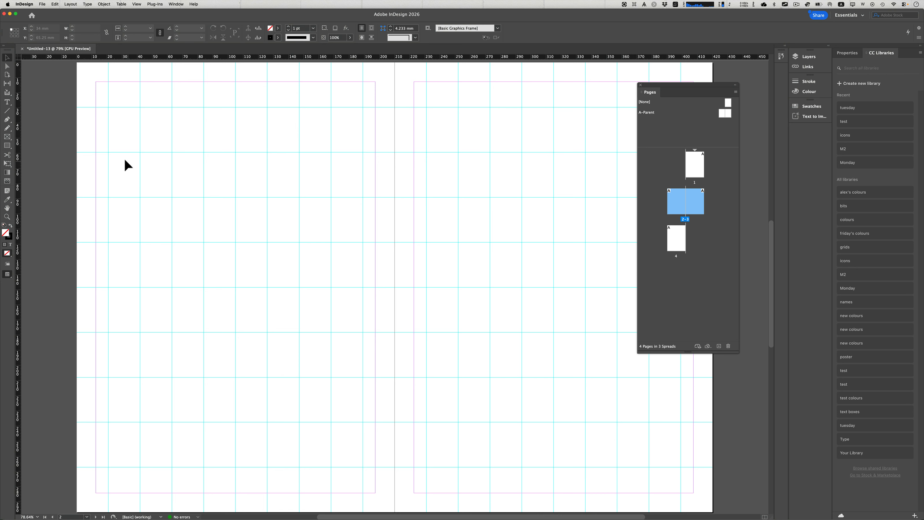
# Step: Draw three staggered rectangle frames on the left page, each filling one grid cell of 21 by 29.7 mm
pyautogui.click(7, 137)
pyautogui.moveTo(172, 152); pyautogui.dragTo(207, 201)
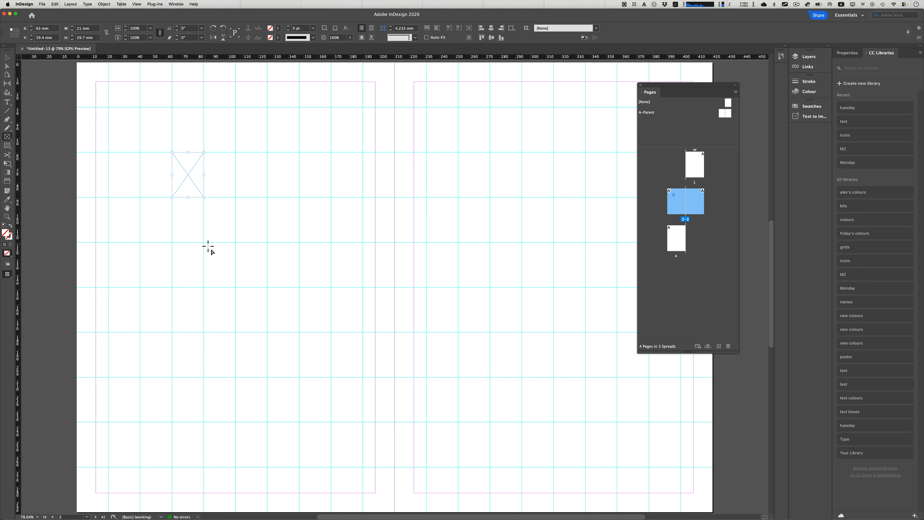
pyautogui.moveTo(204, 243); pyautogui.dragTo(240, 290)
pyautogui.moveTo(174, 335); pyautogui.dragTo(206, 380)
# Step: Select all three frames and fill them with a medium green
pyautogui.press('v')
pyautogui.press('super+a')
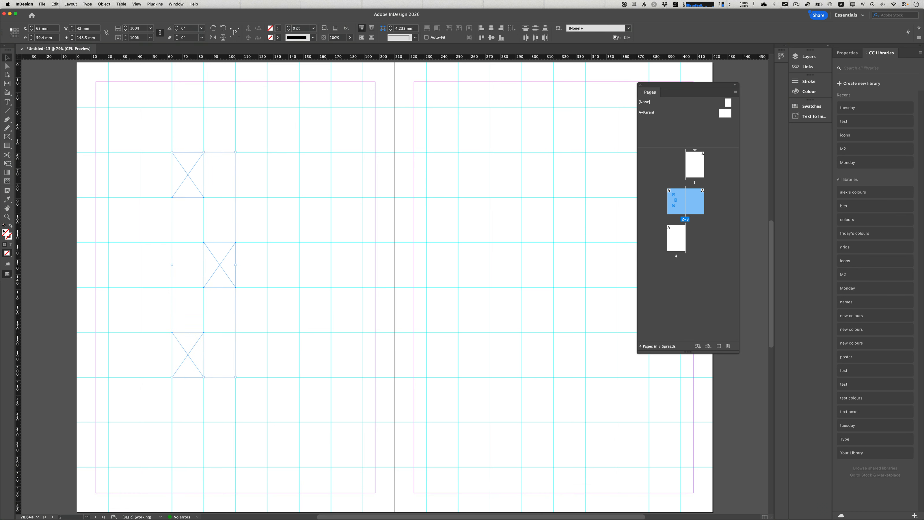
pyautogui.doubleClick(11, 235)
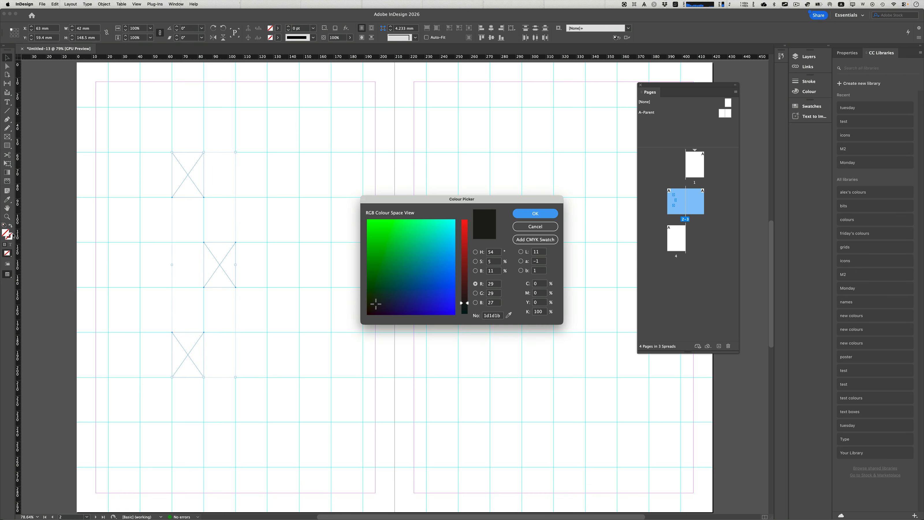
pyautogui.click(429, 228)
pyautogui.click(523, 215)
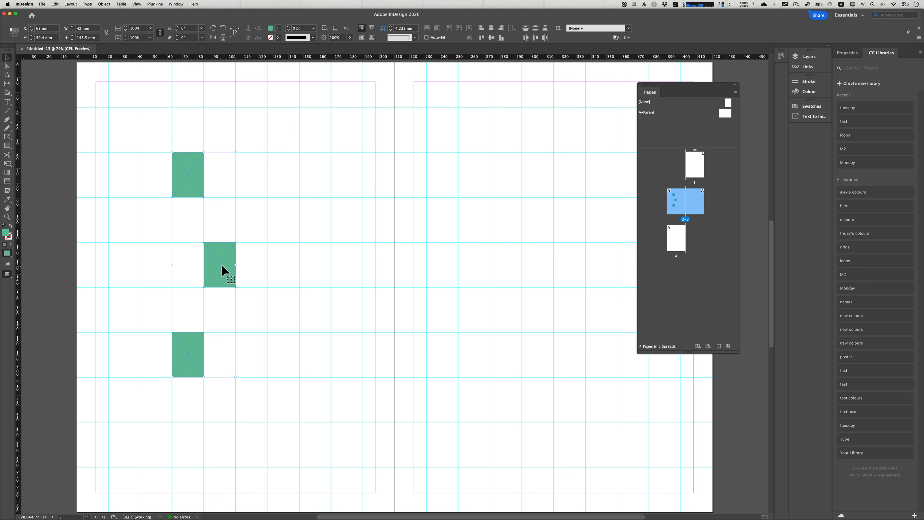
# Step: Copy the three green frames onto the right page, placing the group at X 294 mm in line with the originals
pyautogui.moveTo(219, 263); pyautogui.dragTo(539, 268)
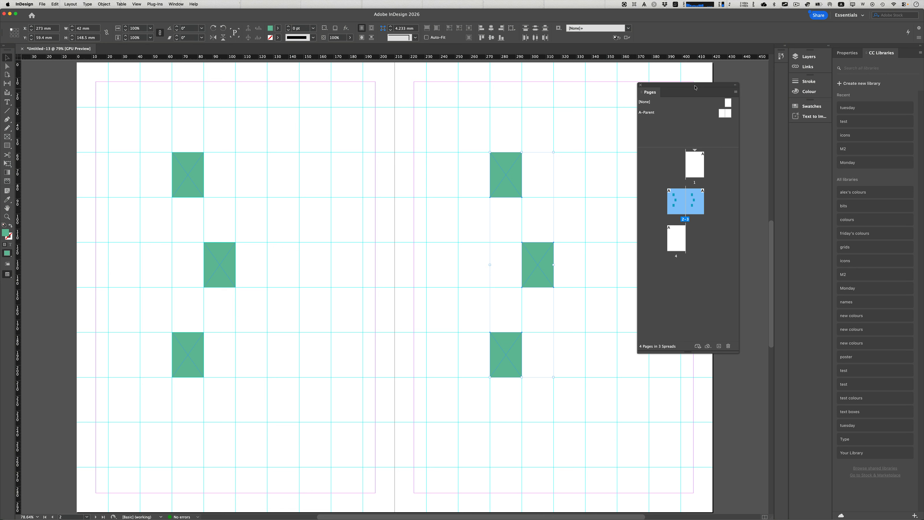
pyautogui.moveTo(695, 87); pyautogui.dragTo(800, 38)
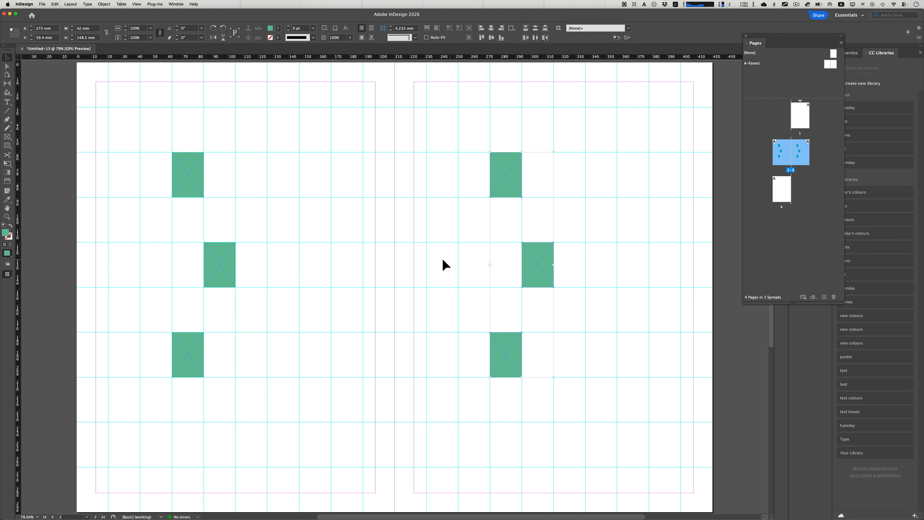
pyautogui.moveTo(530, 260); pyautogui.dragTo(563, 258)
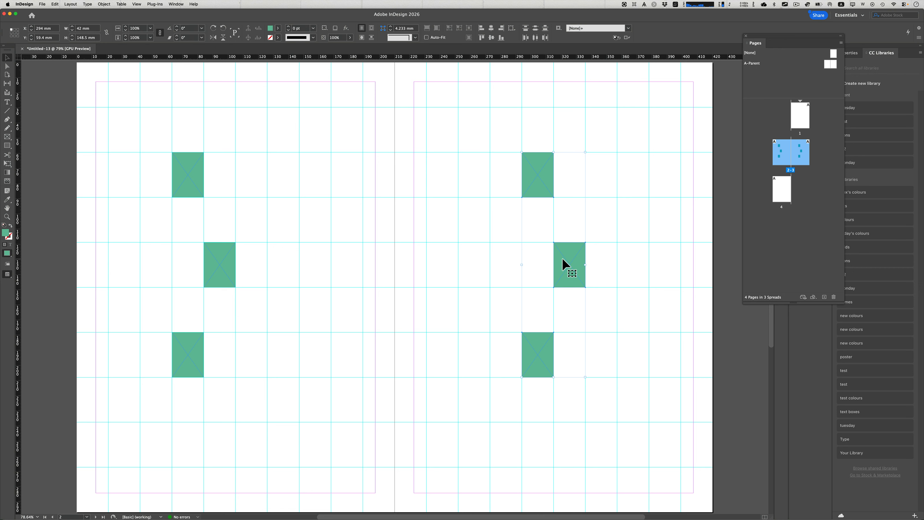
# Step: Move the right page's upper and lower frames three columns outward to X 357 mm, mirroring the left page
pyautogui.click(503, 185)
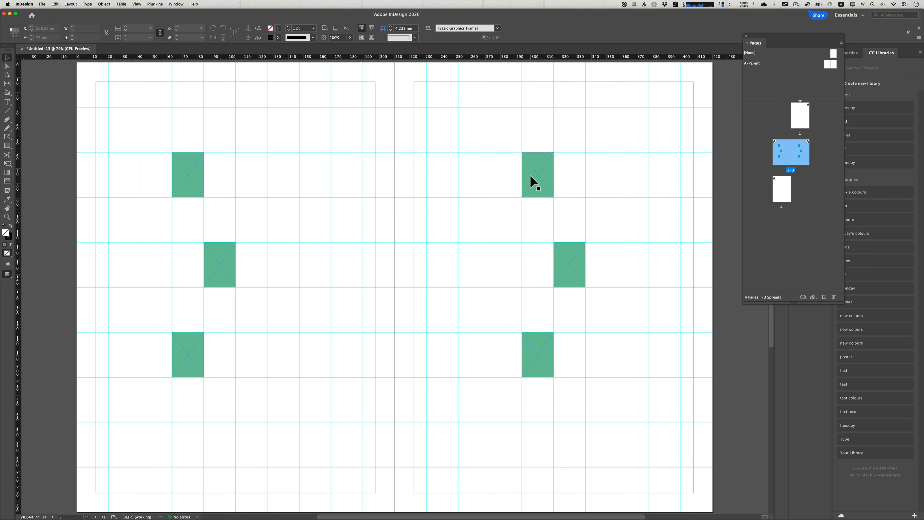
pyautogui.moveTo(531, 173); pyautogui.dragTo(627, 176)
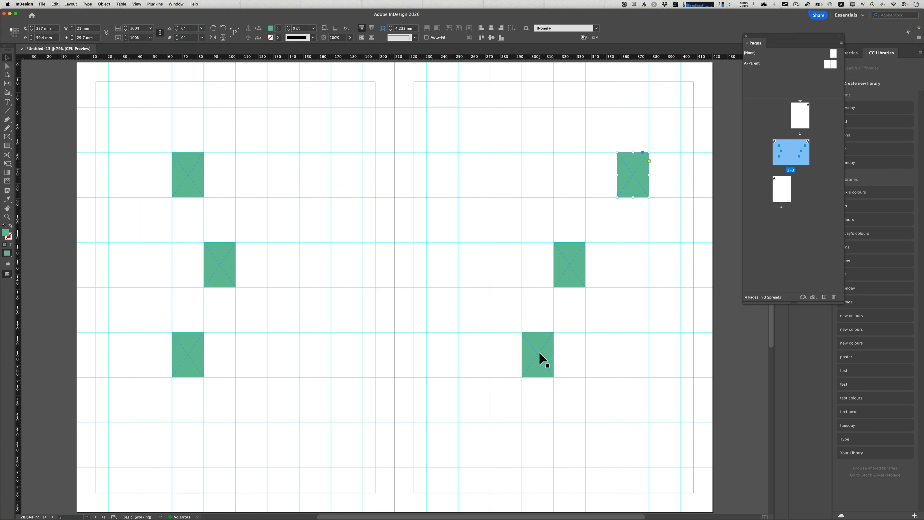
pyautogui.moveTo(539, 354); pyautogui.dragTo(634, 352)
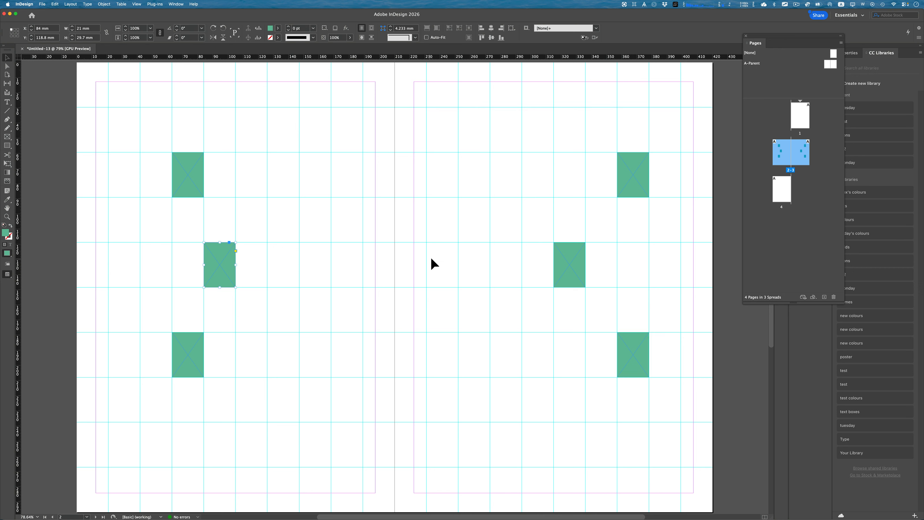
pyautogui.click(579, 260)
pyautogui.click(824, 298)
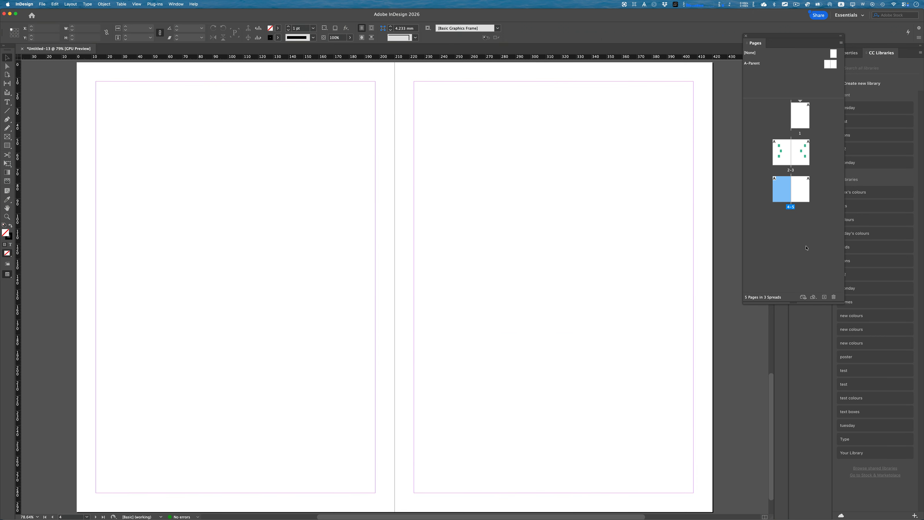
pyautogui.click(824, 297)
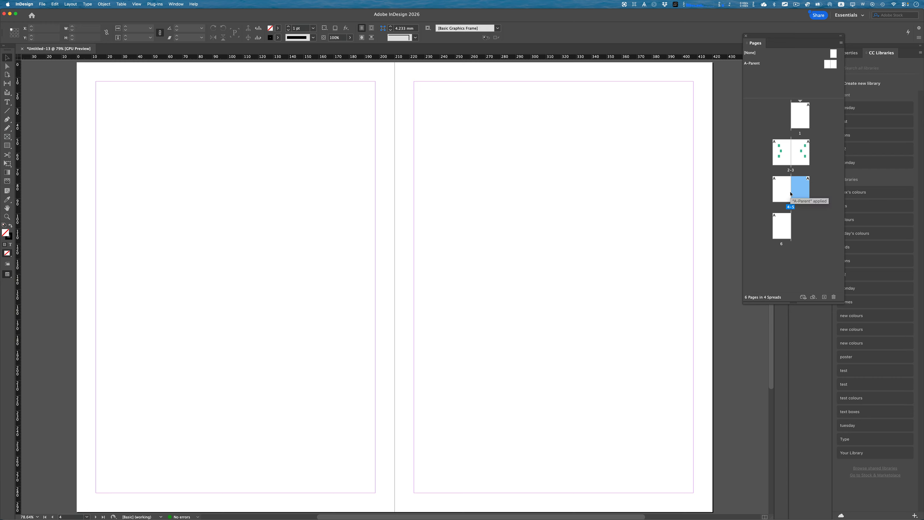
pyautogui.press('super+z')
pyautogui.press('super+z')
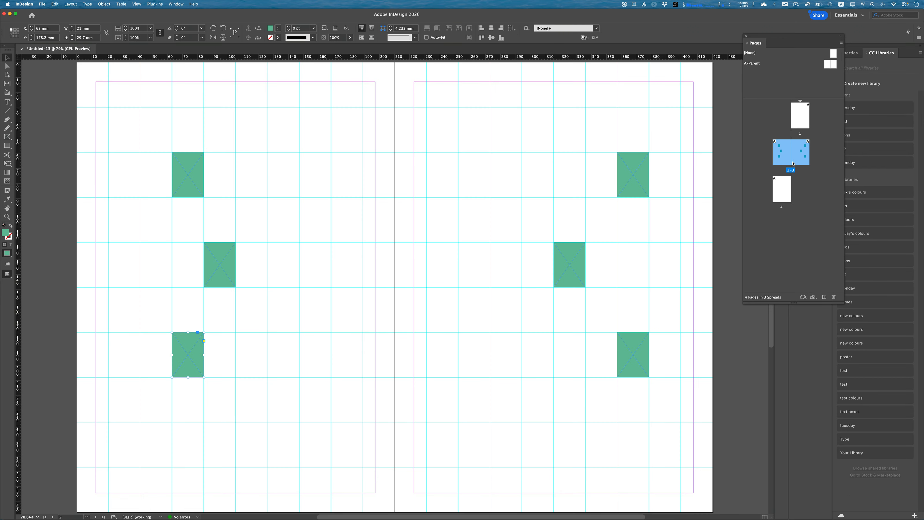
# Step: Duplicate spread 2-3 and, on the copy's right page, place the upper frame at X 273 mm with a width of 63 mm
pyautogui.rightClick(795, 160)
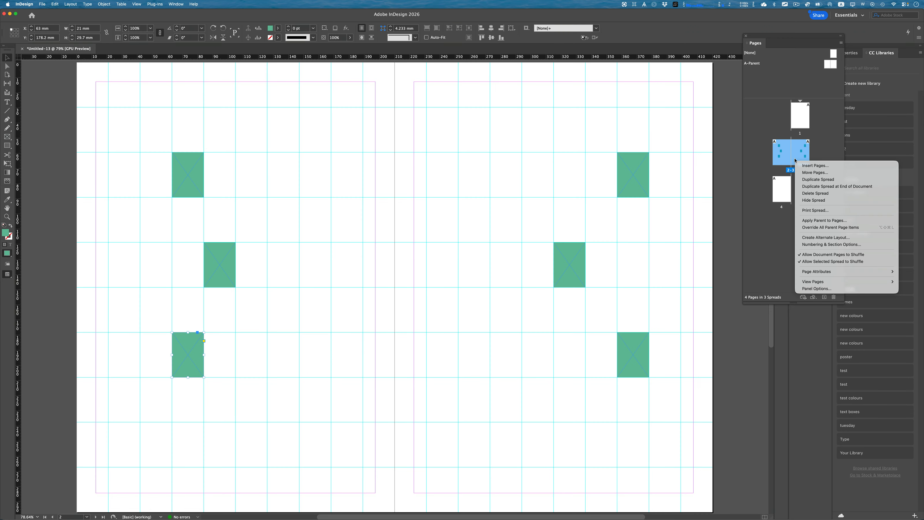
pyautogui.click(818, 179)
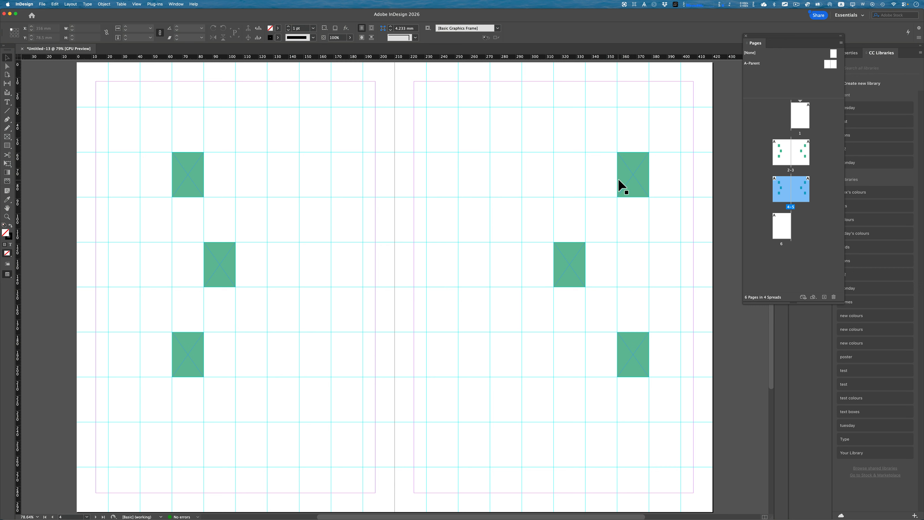
pyautogui.moveTo(625, 175); pyautogui.dragTo(589, 155)
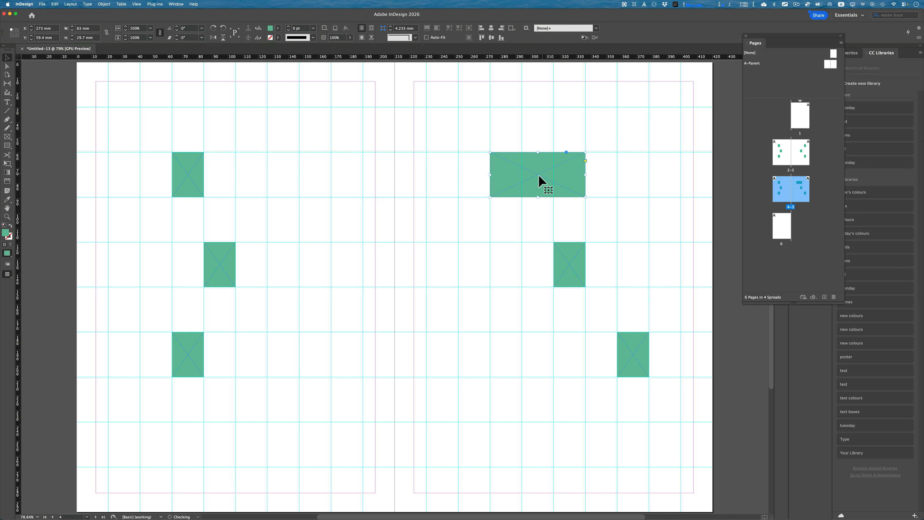
# Step: Extend the middle frame on the duplicated spread's right page downward to a height of 59.4 mm
pyautogui.click(561, 256)
pyautogui.moveTo(570, 288); pyautogui.dragTo(568, 332)
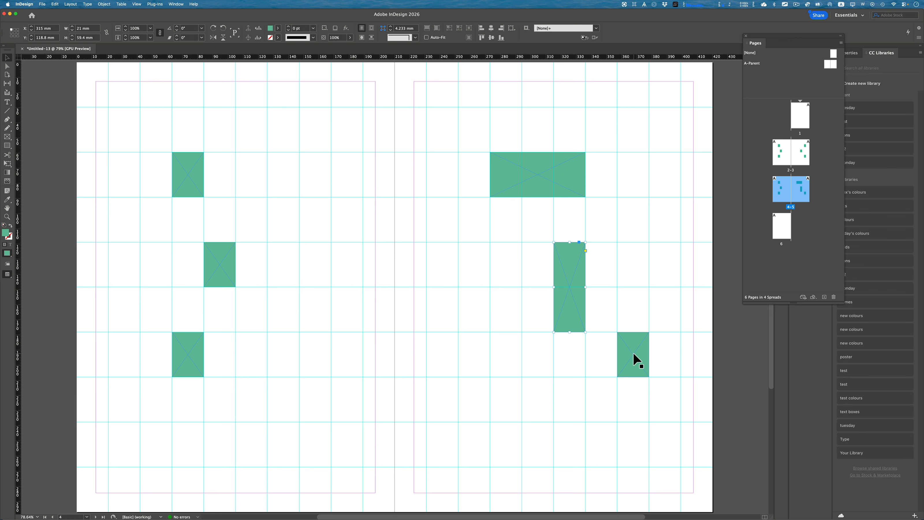
pyautogui.click(584, 377)
# Step: Compare the layouts of spreads 2-3 and 4-5 in preview mode without guides
pyautogui.press('w')
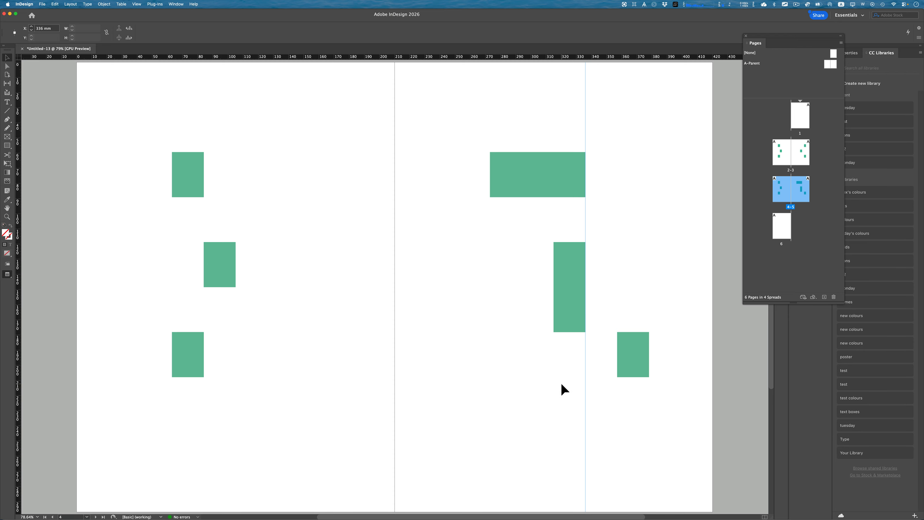
pyautogui.press('w')
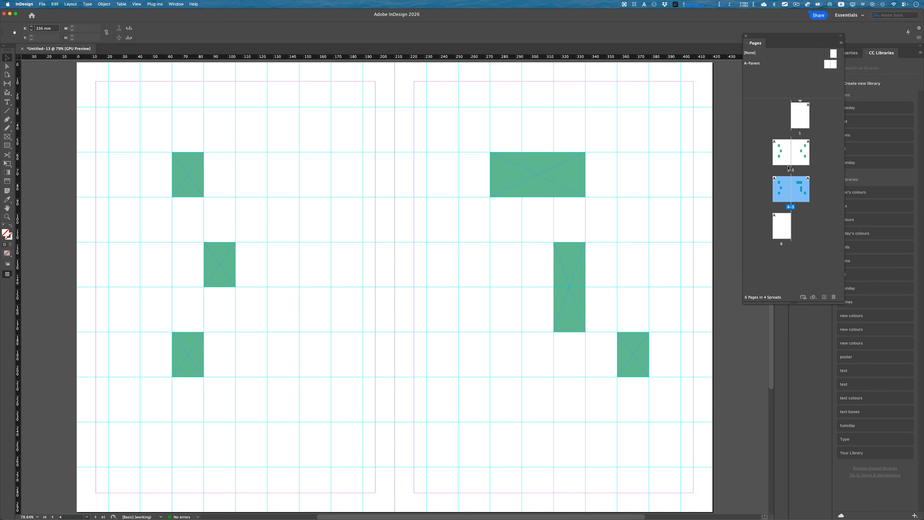
pyautogui.doubleClick(789, 167)
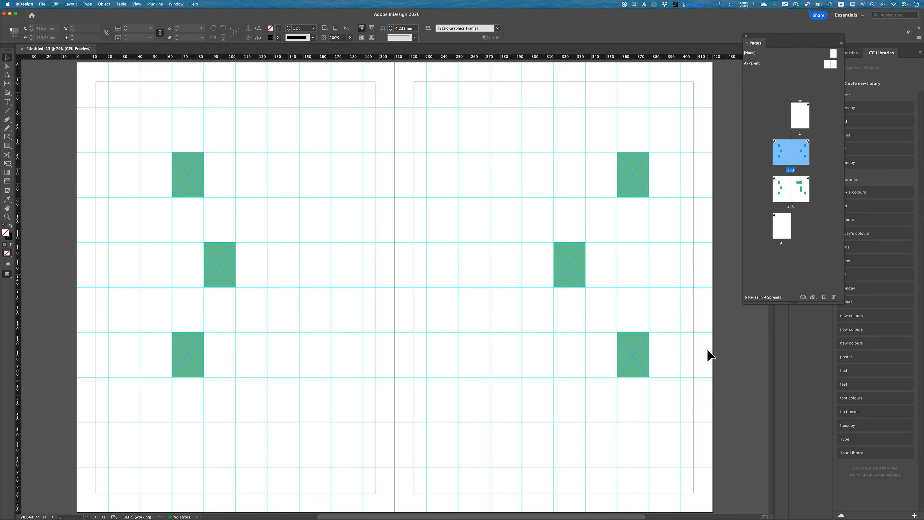
pyautogui.press('w')
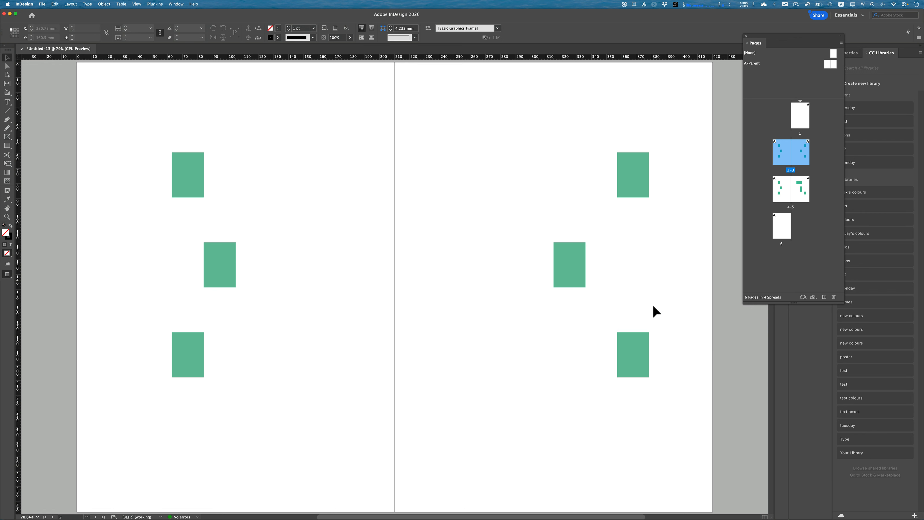
pyautogui.hotkey('alt', 'pagedown')
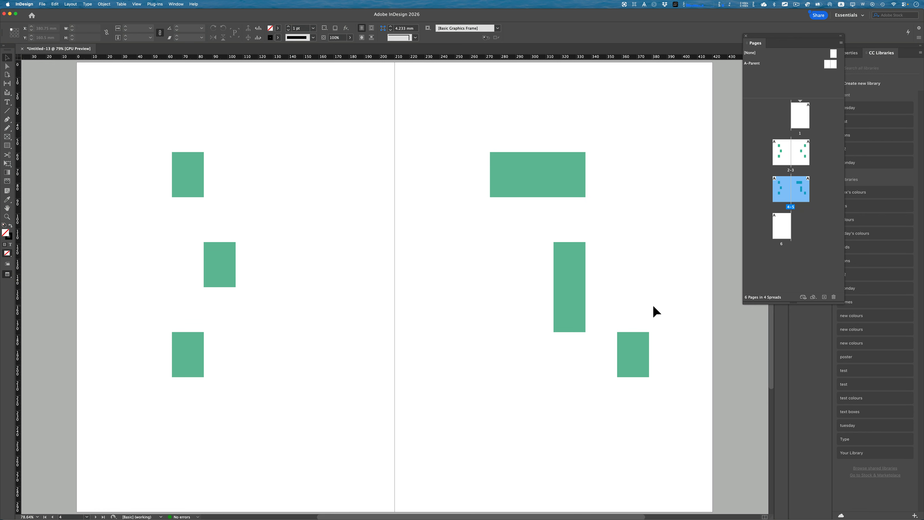
# Step: Switch to VitalSource Bookshelf and go from page 62 to page 63 of Grids for Graphic Designers
pyautogui.press('super+Tab')
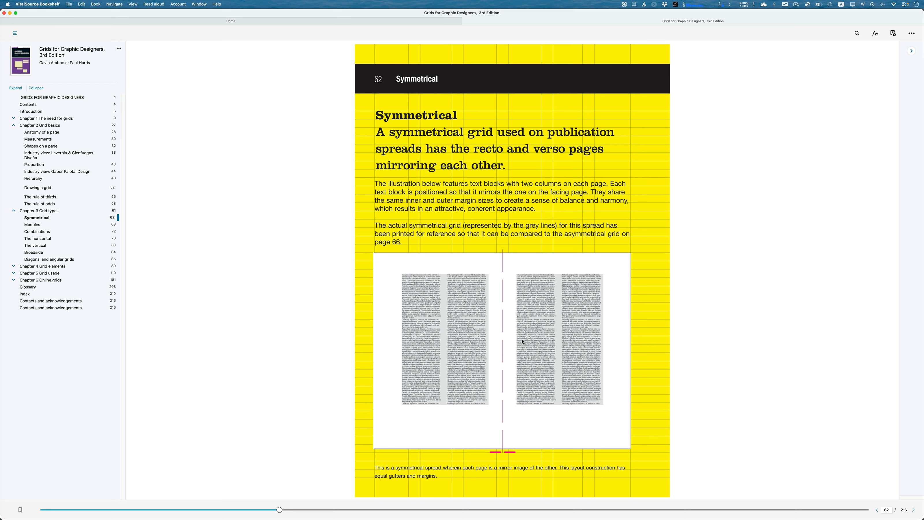
pyautogui.press('Right')
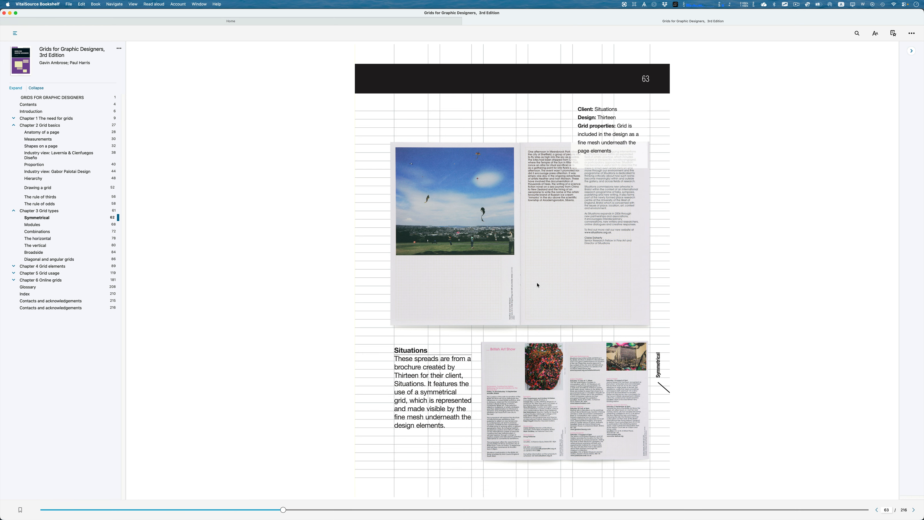
# Step: Go through pages 64 to 67 of Grids for Graphic Designers, examining the symmetrical and asymmetrical grid examples
pyautogui.press('Right')
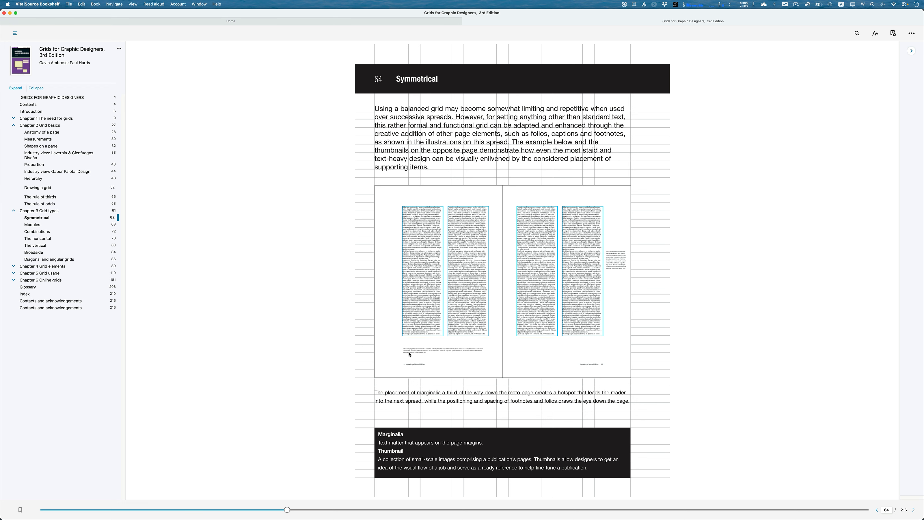
pyautogui.press('Right')
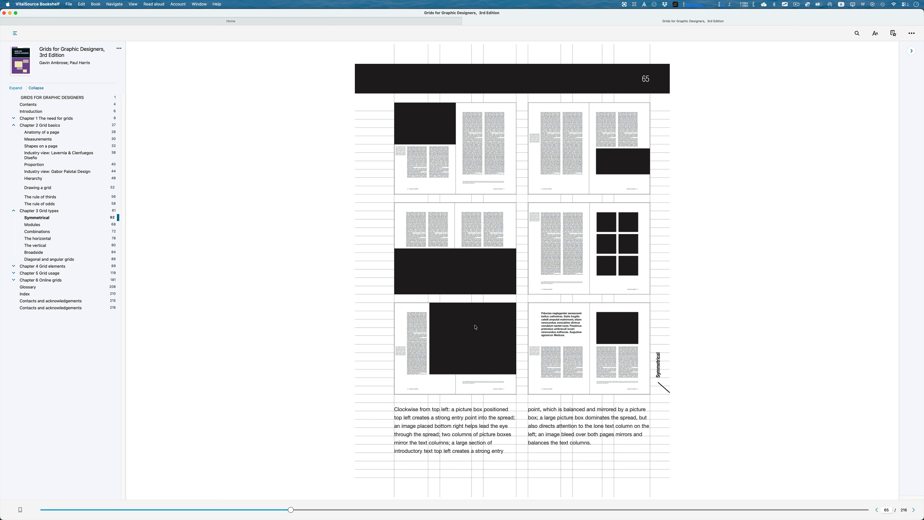
pyautogui.press('Right')
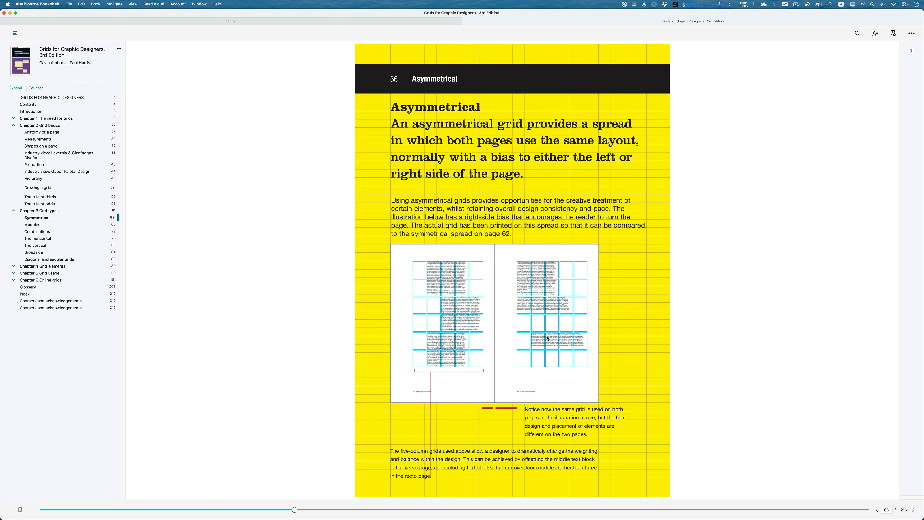
pyautogui.press('Right')
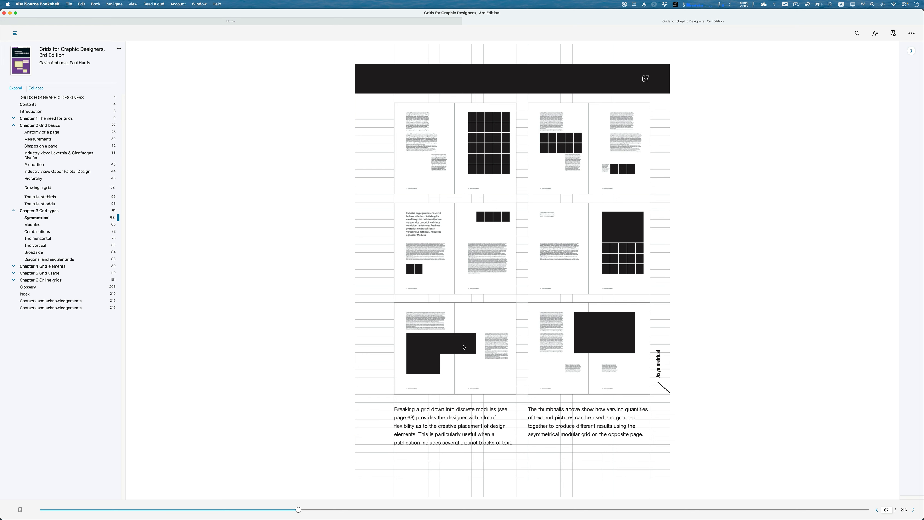
# Step: Switch to InDesign and extend the wide upper frame on spread 4-5 leftward across the spine to X 168 mm, making it 168 mm wide
pyautogui.press('super+Tab')
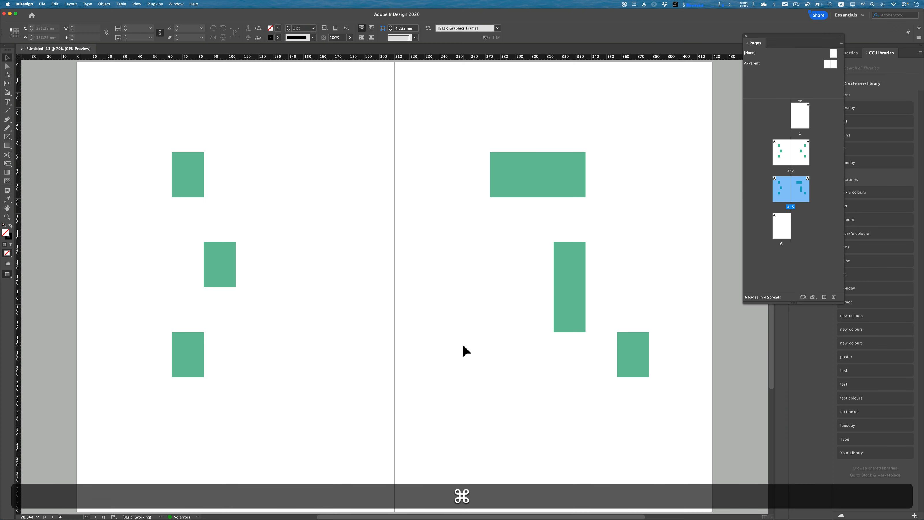
pyautogui.click(533, 175)
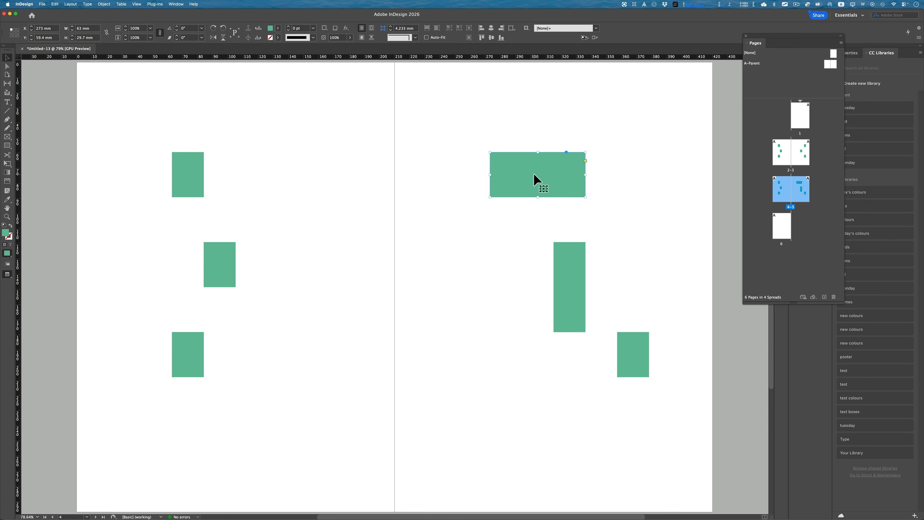
pyautogui.press('w')
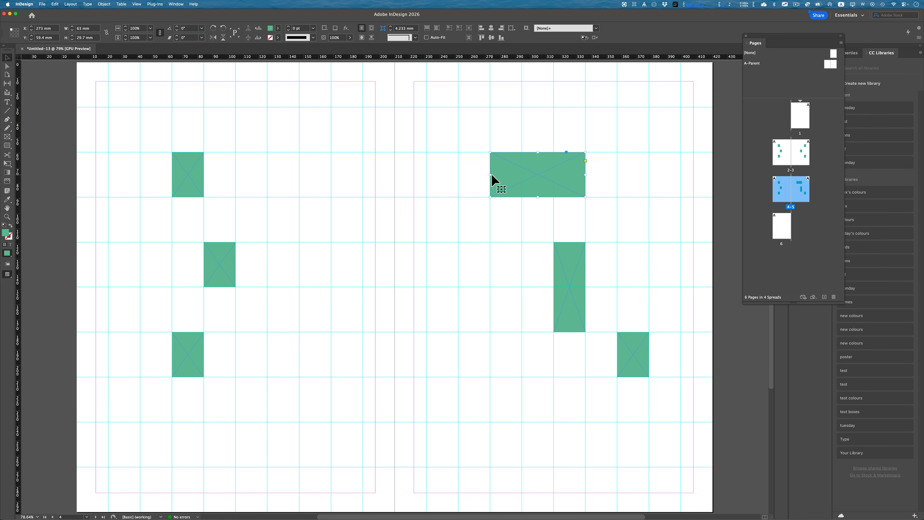
pyautogui.moveTo(490, 175); pyautogui.dragTo(332, 178)
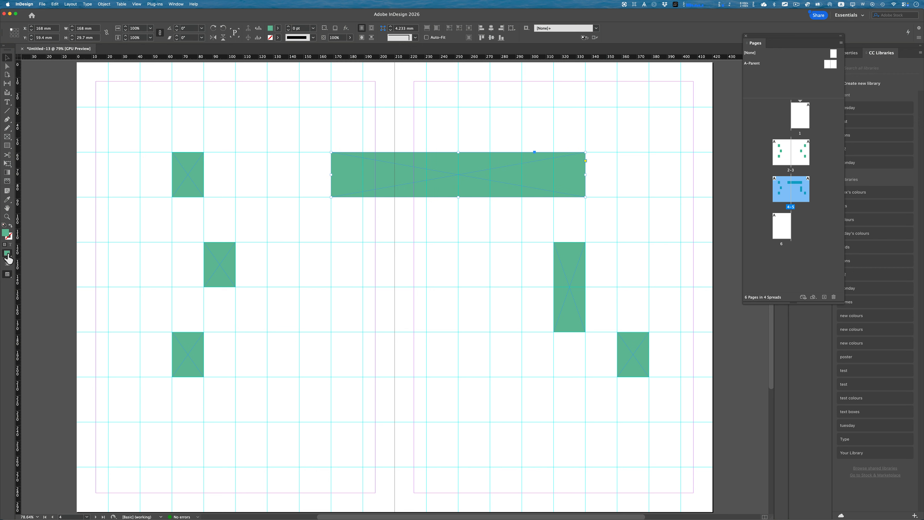
# Step: Fill the wide frame across the spine with dark brown 672805 and preview the spread without guides
pyautogui.doubleClick(6, 234)
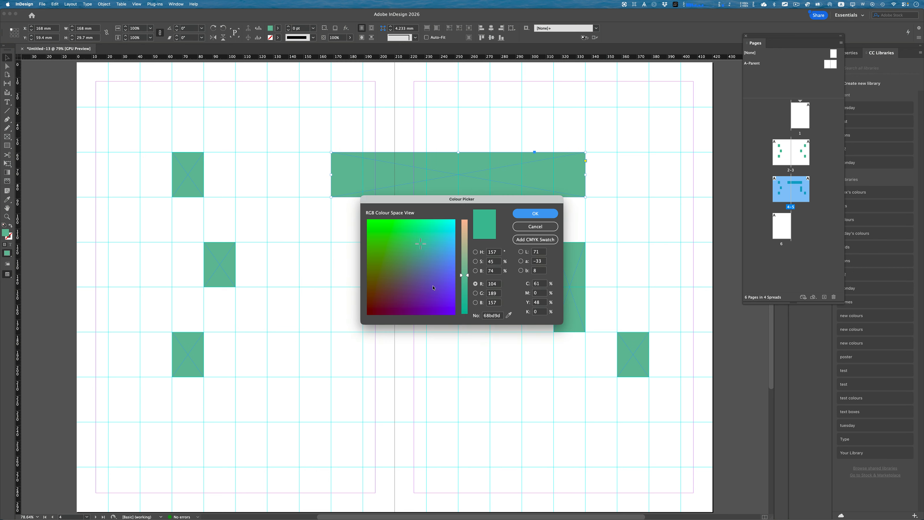
pyautogui.moveTo(432, 288); pyautogui.dragTo(368, 300)
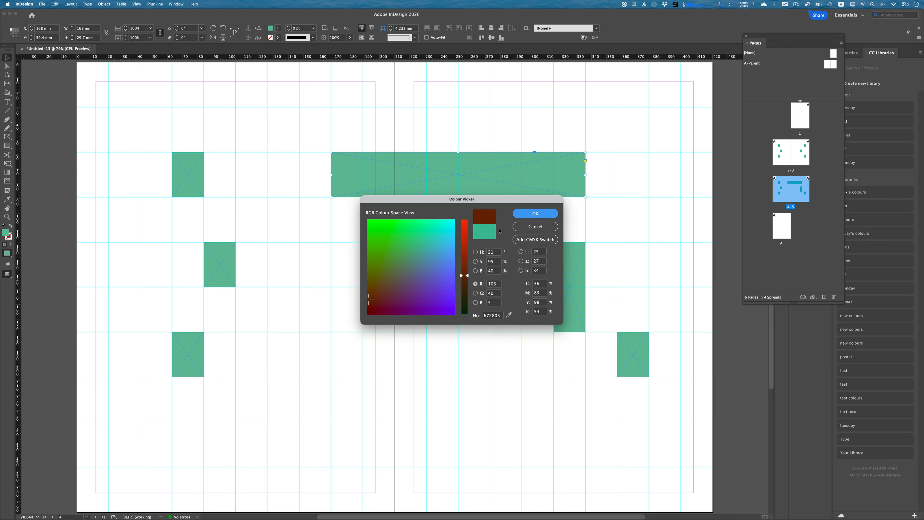
pyautogui.click(525, 213)
pyautogui.click(522, 217)
pyautogui.press('w')
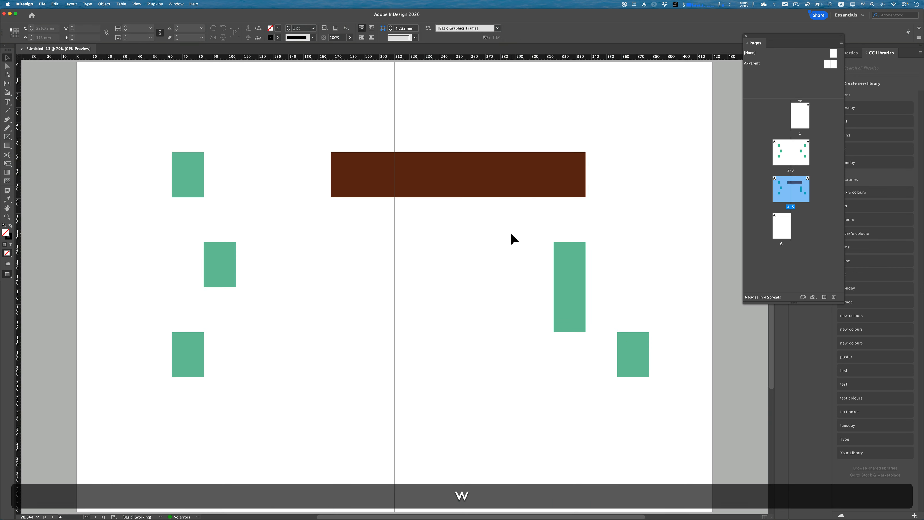